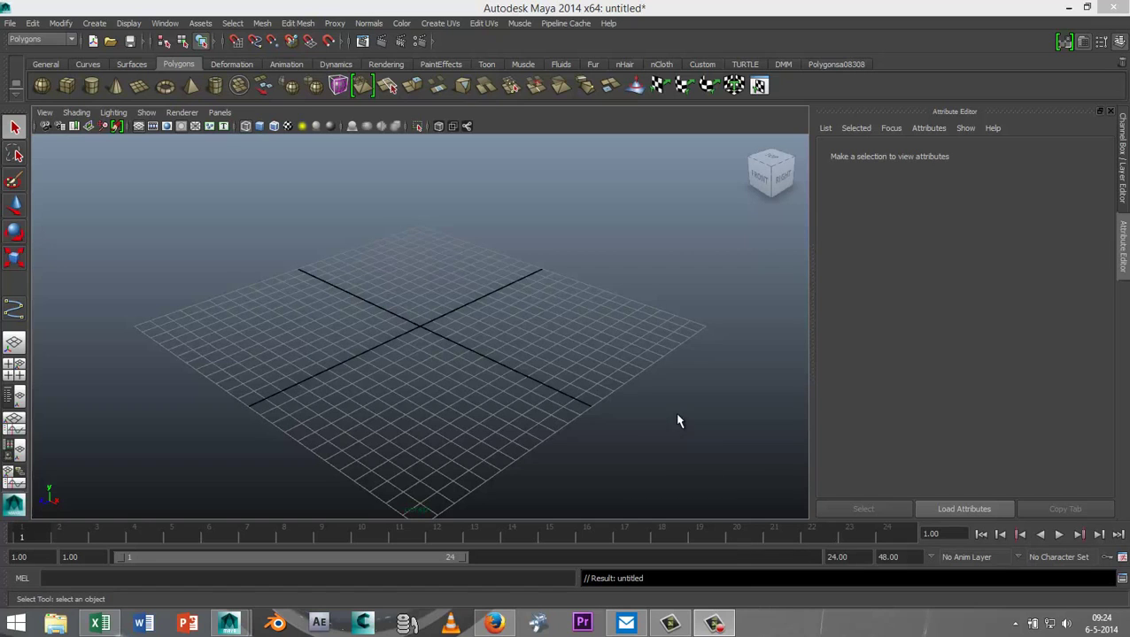
- Orbit and zoom the perspective view of the empty grid
left_click_drag(635, 441, 626, 436, "alt")
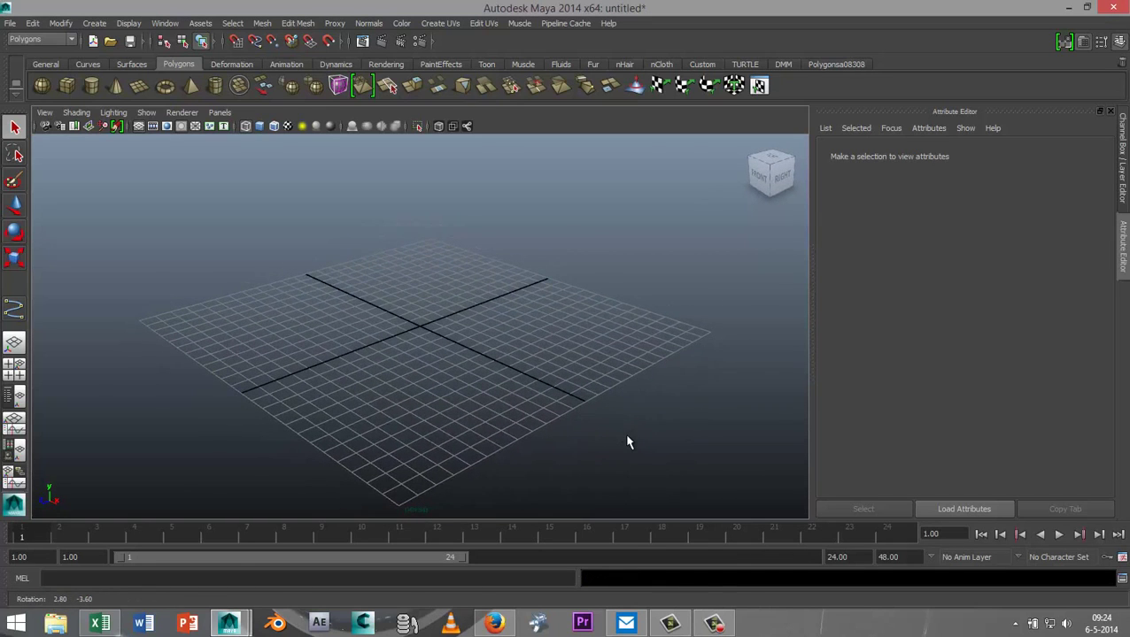
scroll(628, 441, "up", 2)
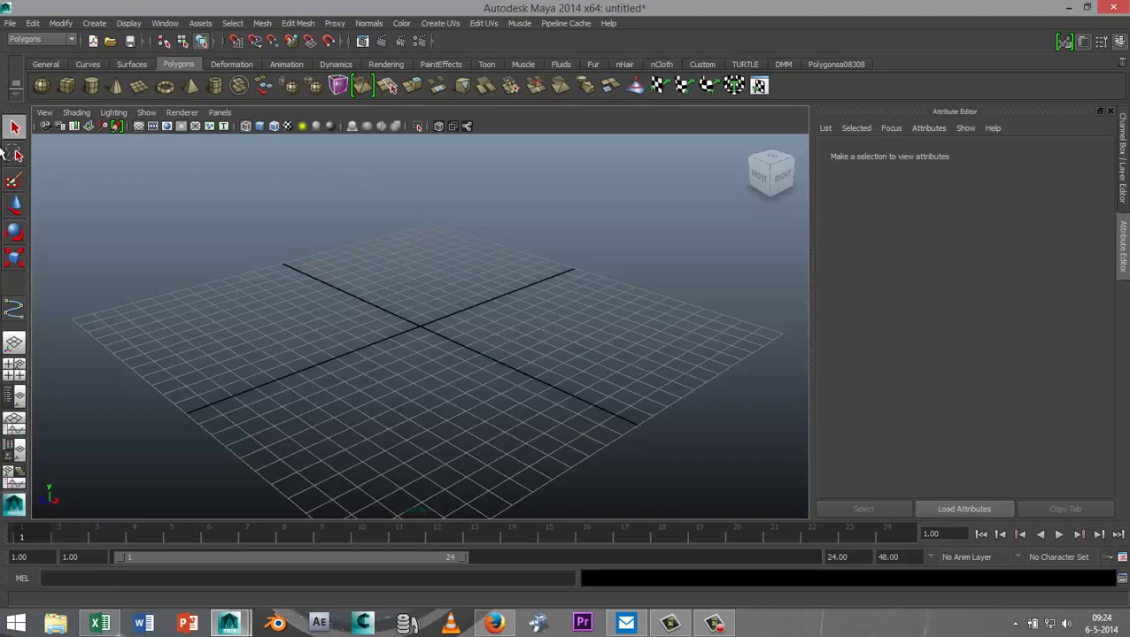
- Create a polygon sphere at the grid centre, raise it about 4.3 units, and display it shaded
left_click(44, 89)
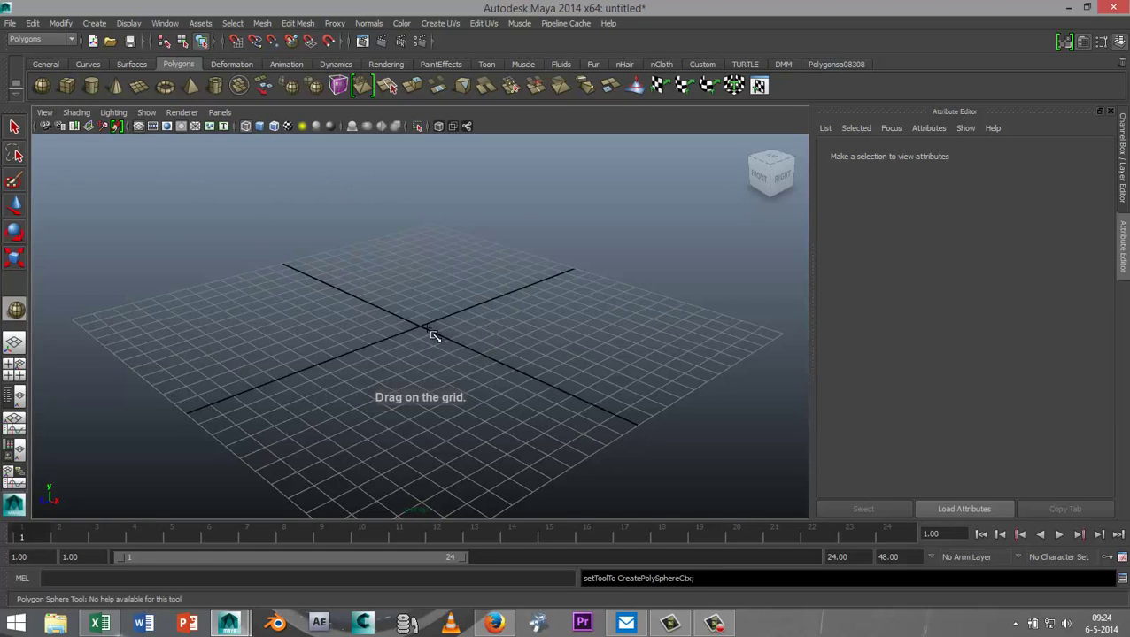
left_click_drag(421, 328, 493, 337)
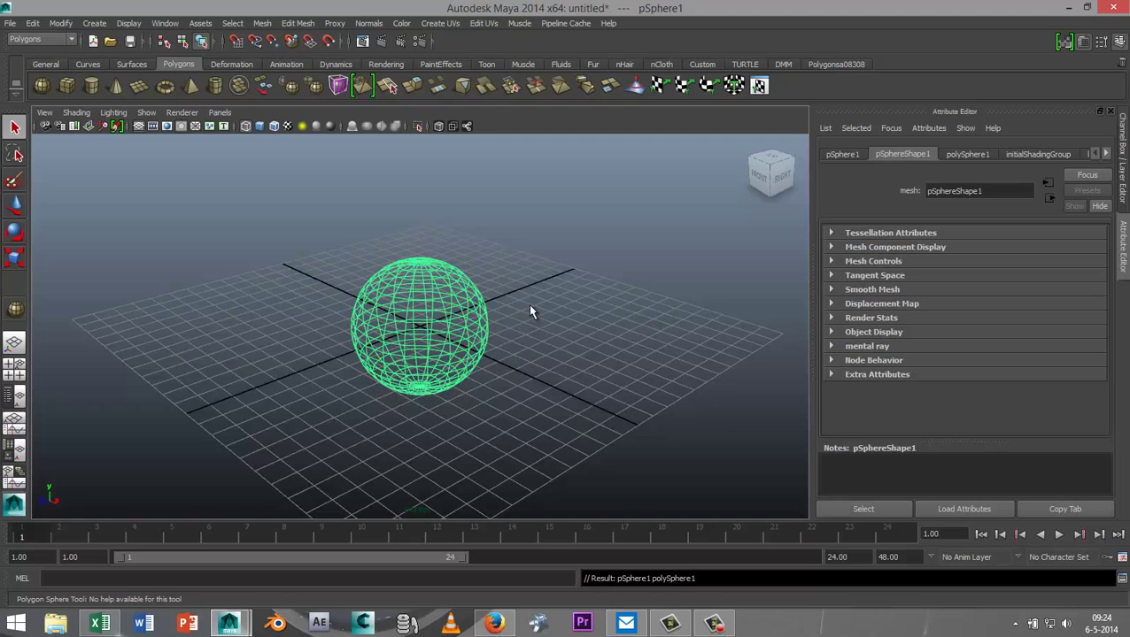
key("w")
left_click_drag(419, 223, 434, 157)
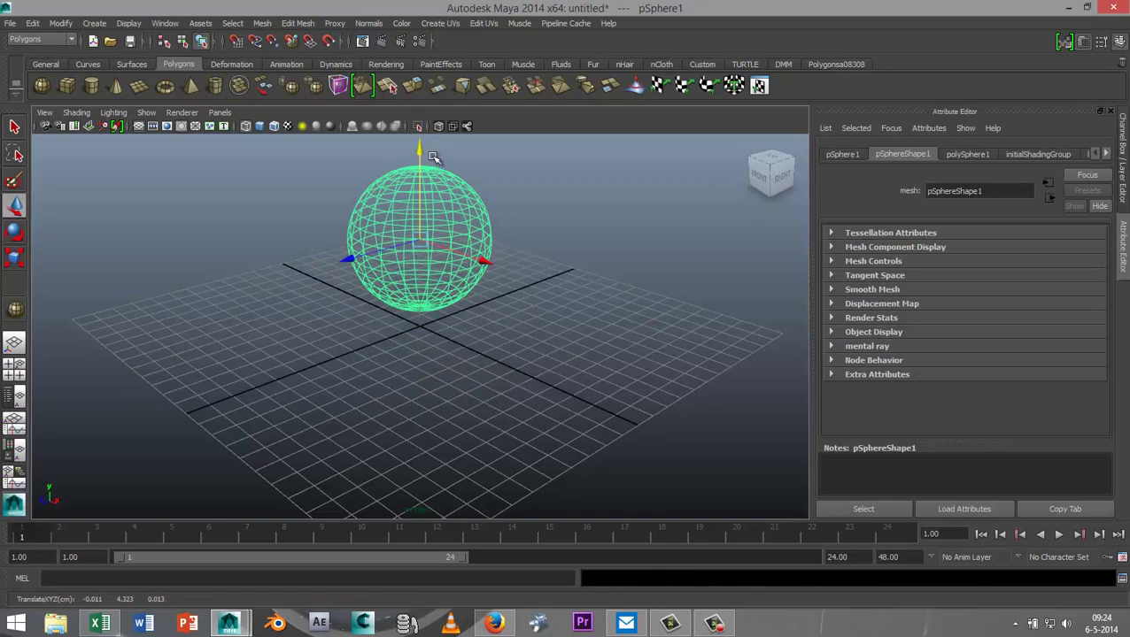
key("5")
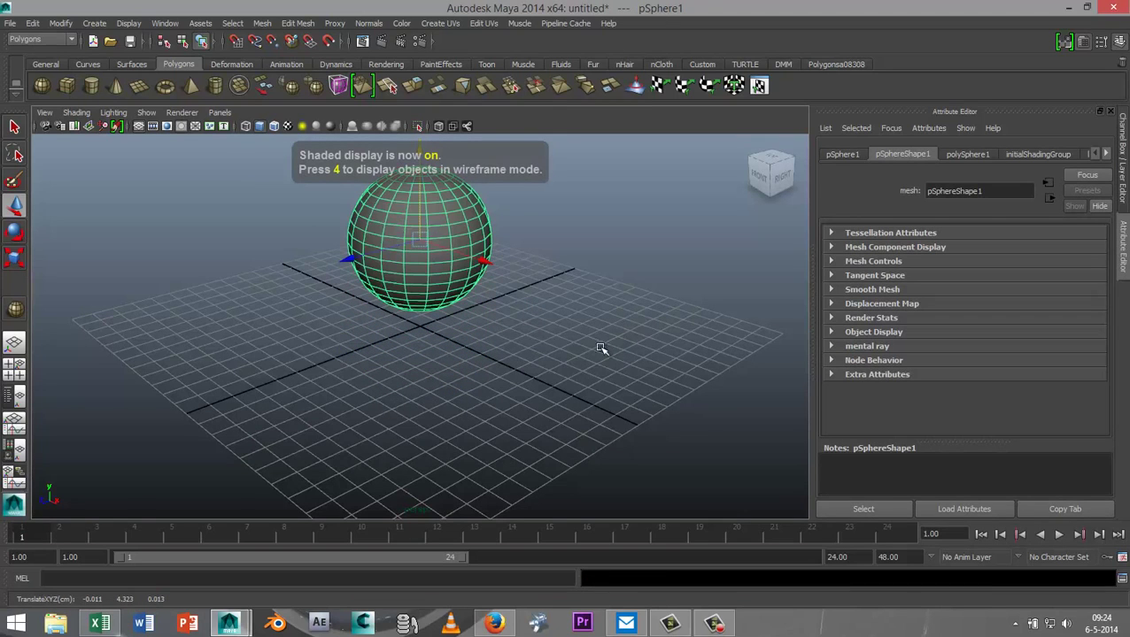
- Reframe the view to a near-front angle with the sphere on the left
left_click_drag(522, 371, 623, 353, "alt")
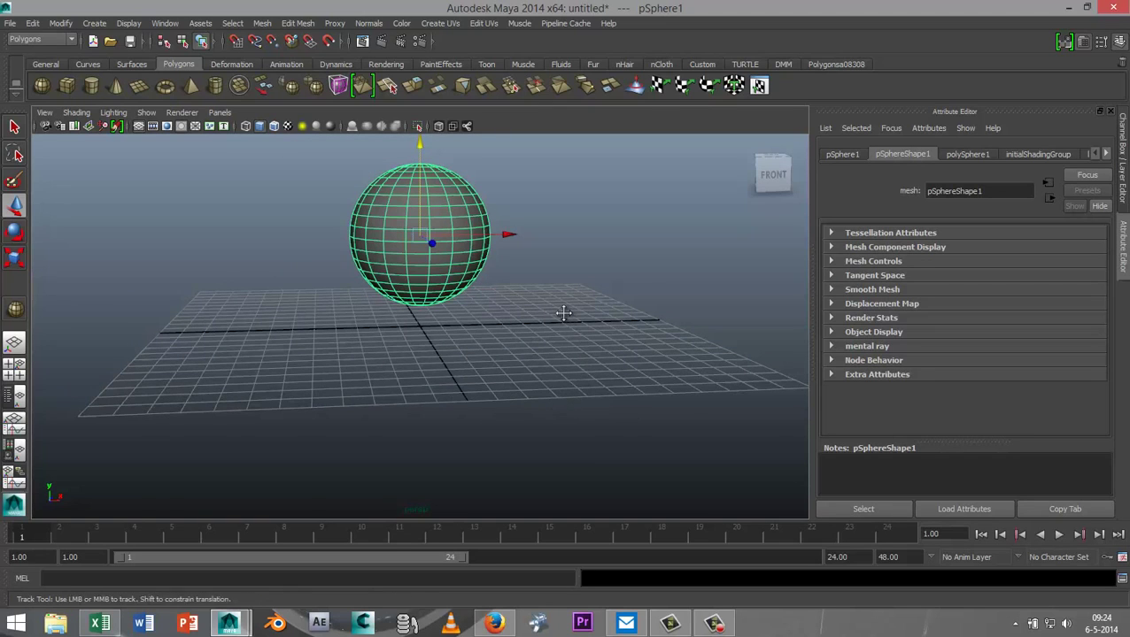
middle_click_drag(563, 313, 461, 403, "alt")
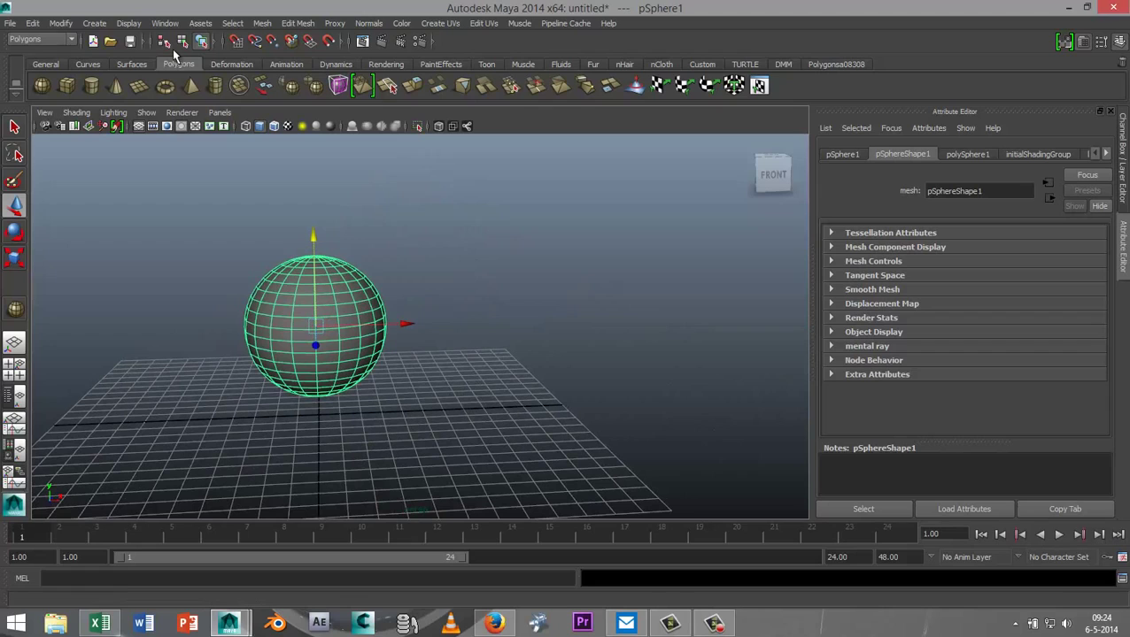
left_click(94, 23)
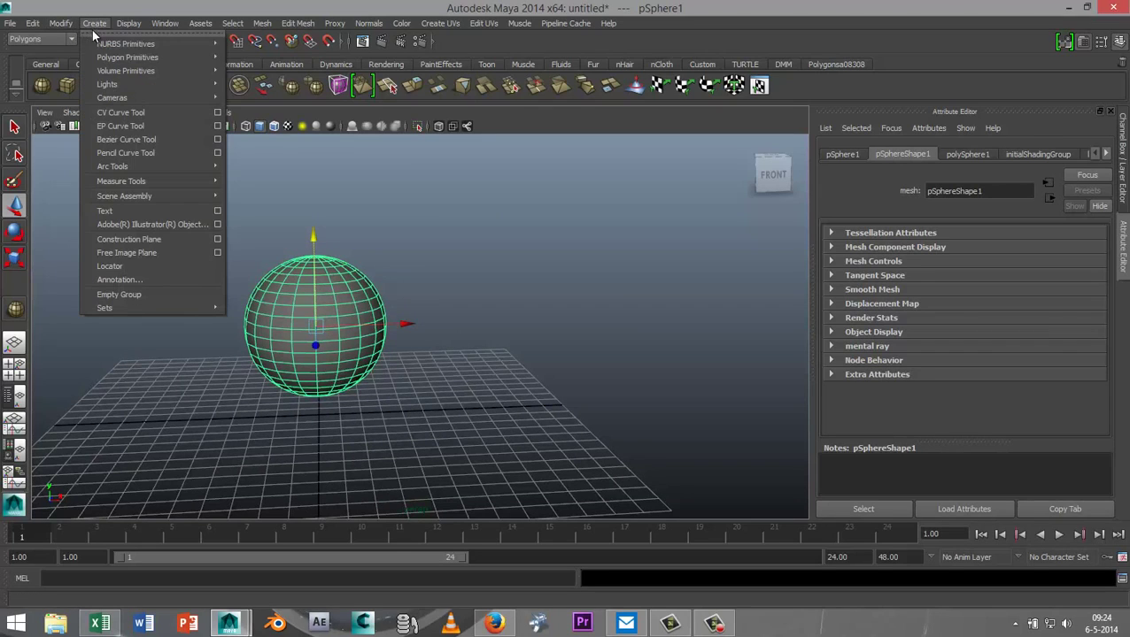
- Draw a wavy 9-span, degree-3 CV curve from beneath the sphere out to the right
left_click(142, 113)
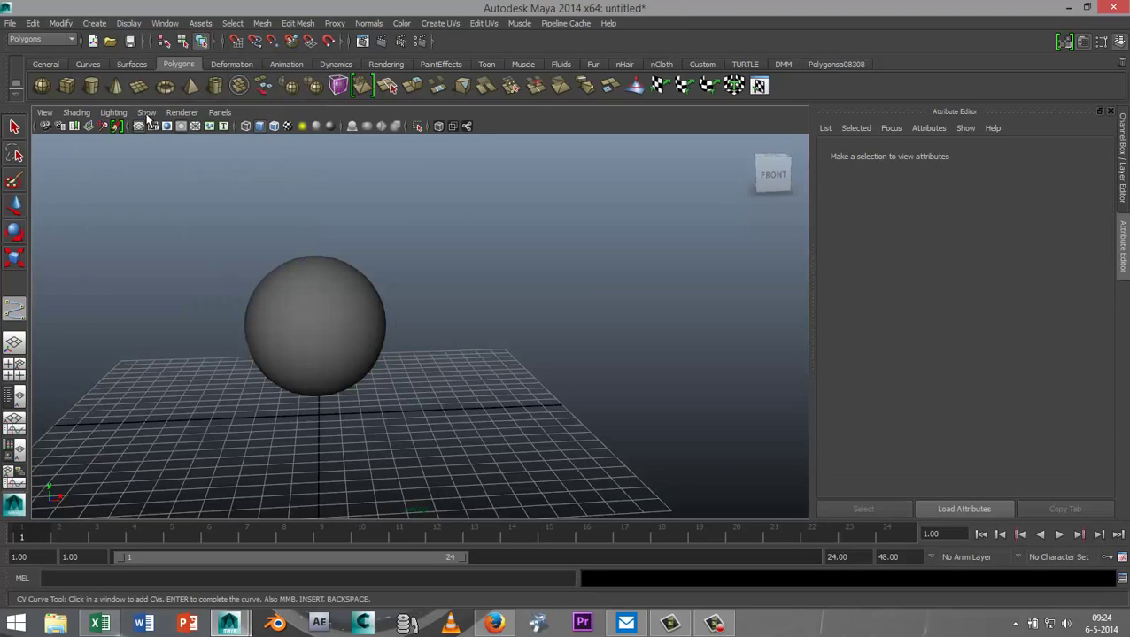
left_click(317, 414)
left_click(364, 421)
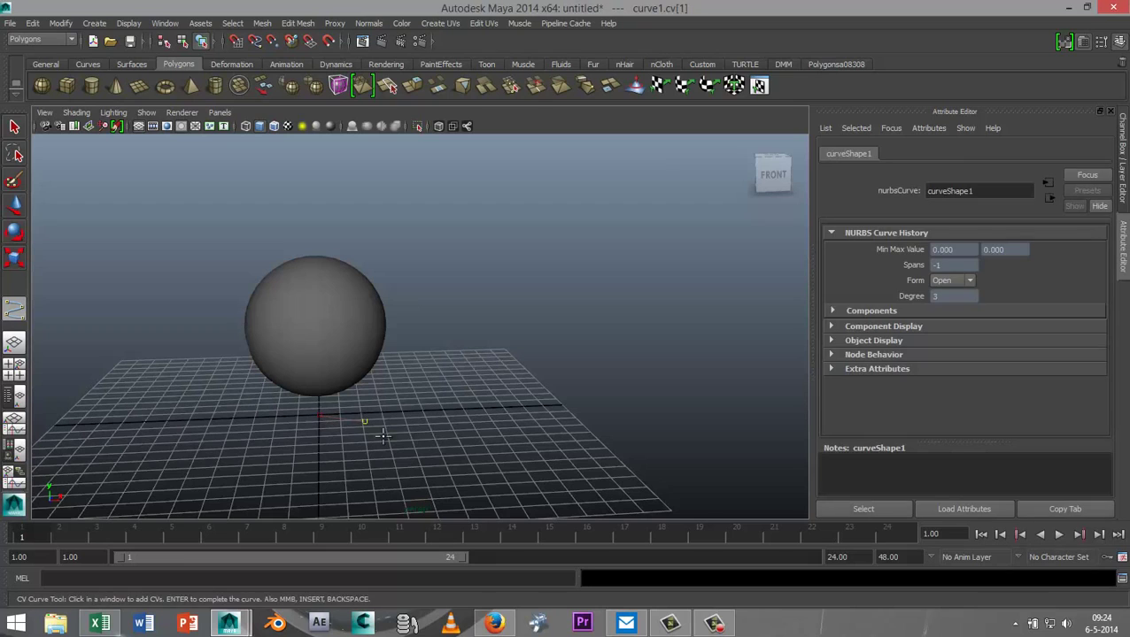
left_click(379, 464)
left_click(382, 484)
left_click(423, 499)
left_click(445, 505)
left_click(487, 492)
left_click(523, 478)
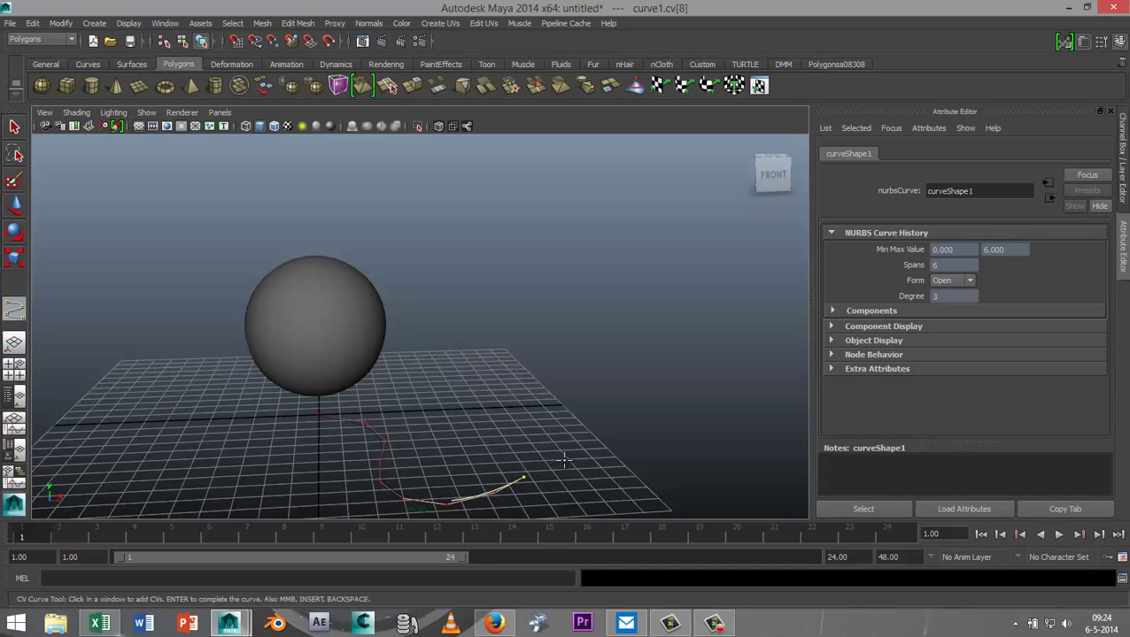
left_click(564, 459)
left_click(599, 462)
left_click(622, 485)
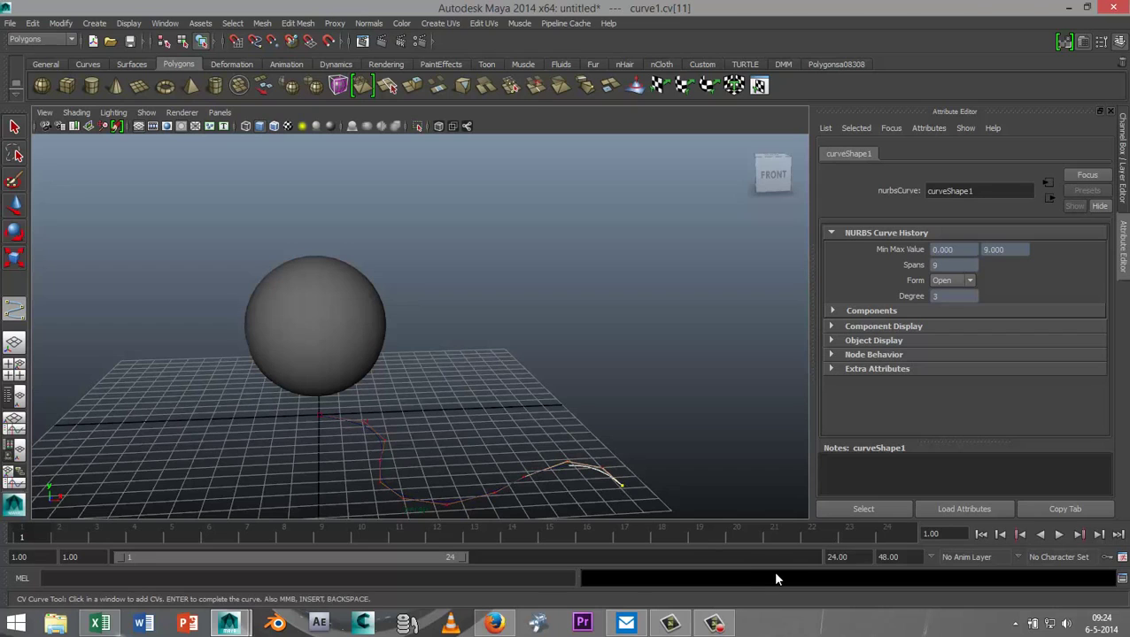
key("Return")
key("w")
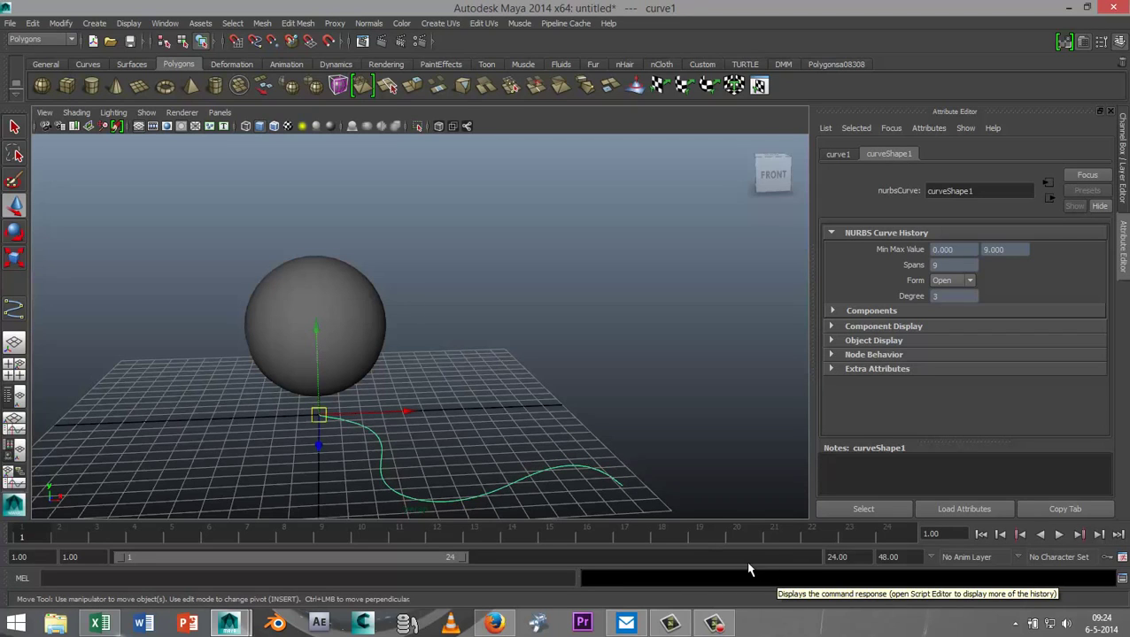
- Lift curve1 to the sphere's height beside it and slide the sphere along Z
left_click_drag(321, 361, 322, 290)
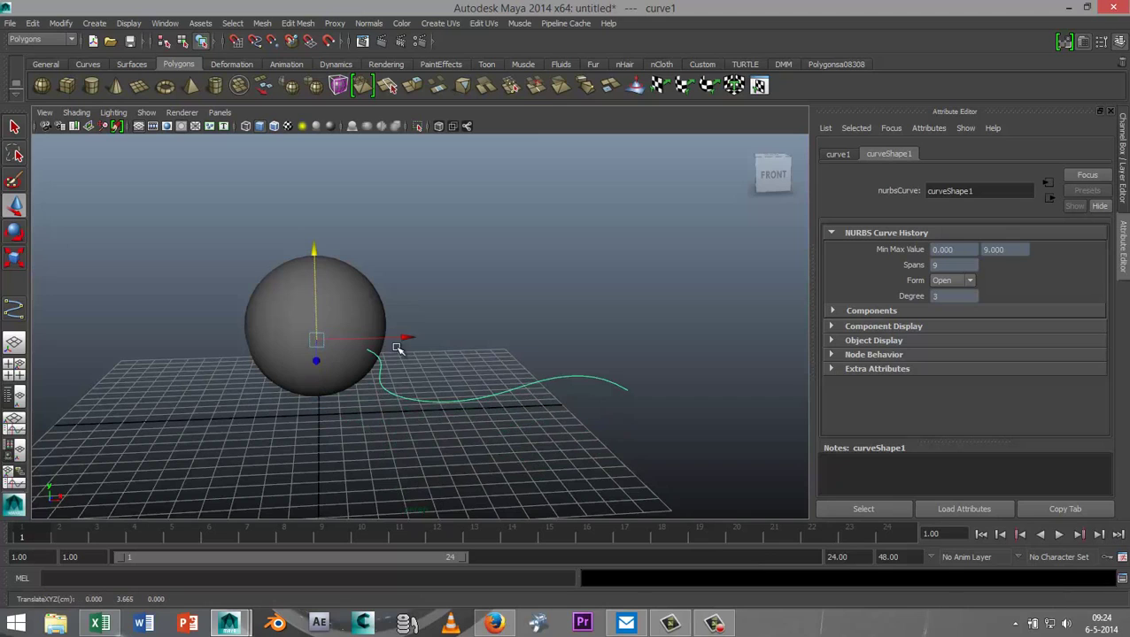
left_click_drag(403, 337, 472, 335)
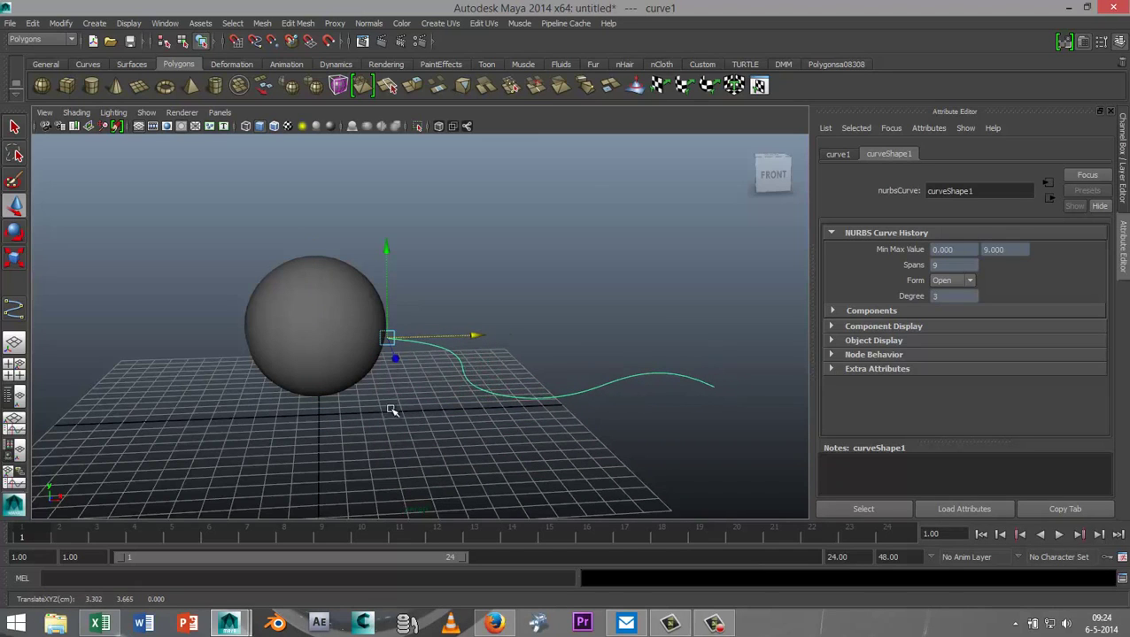
left_click(340, 350)
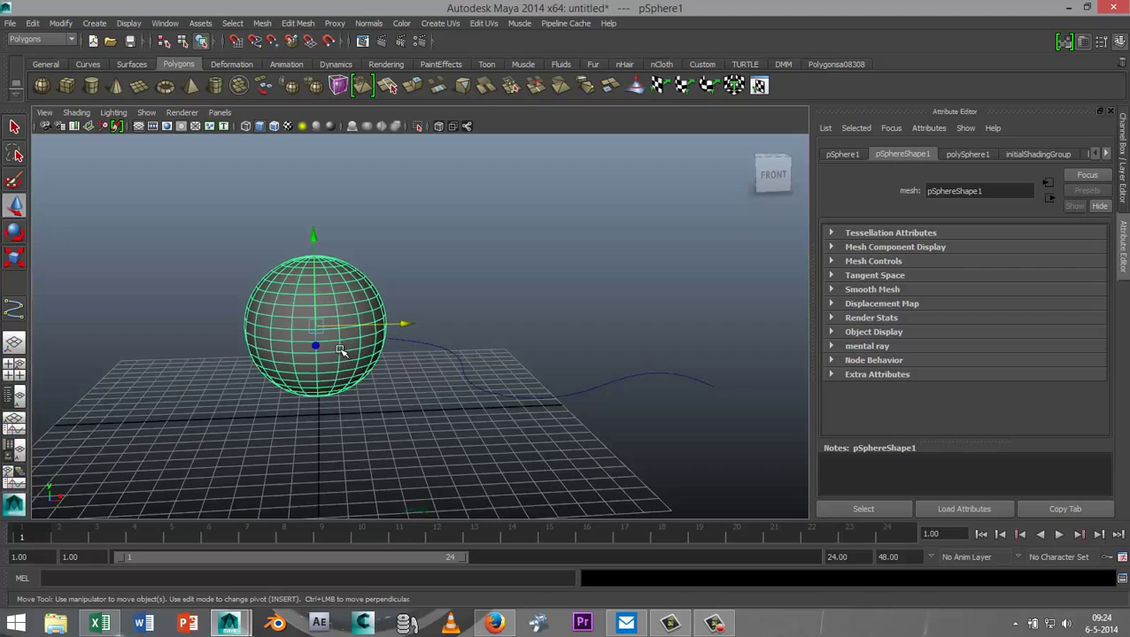
scroll(410, 441, "up", 5)
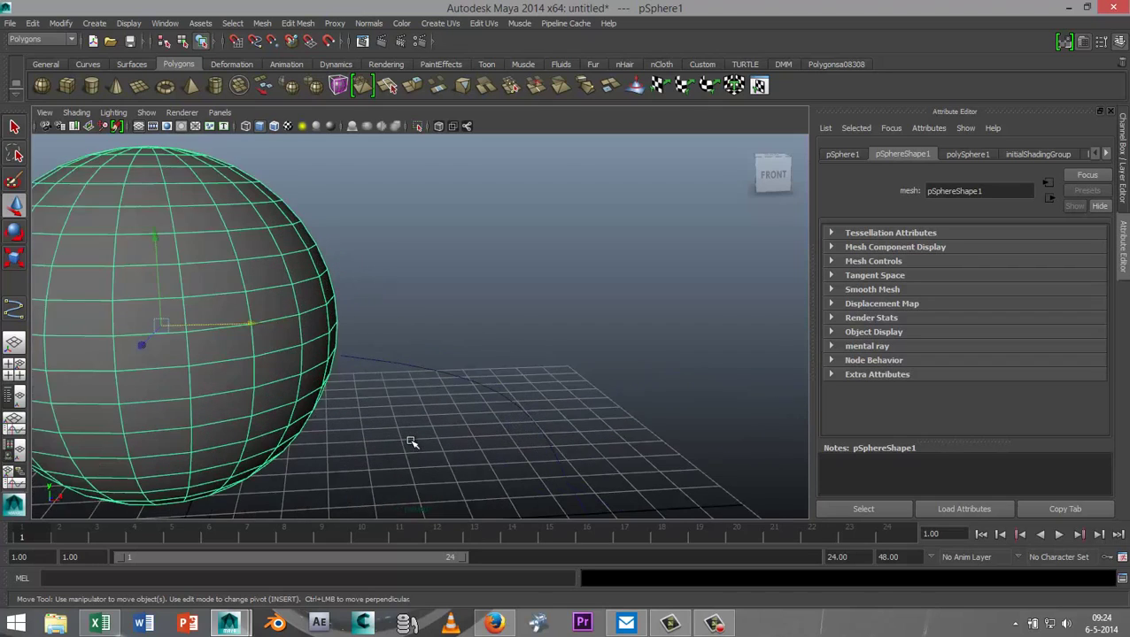
scroll(410, 440, "up", 2)
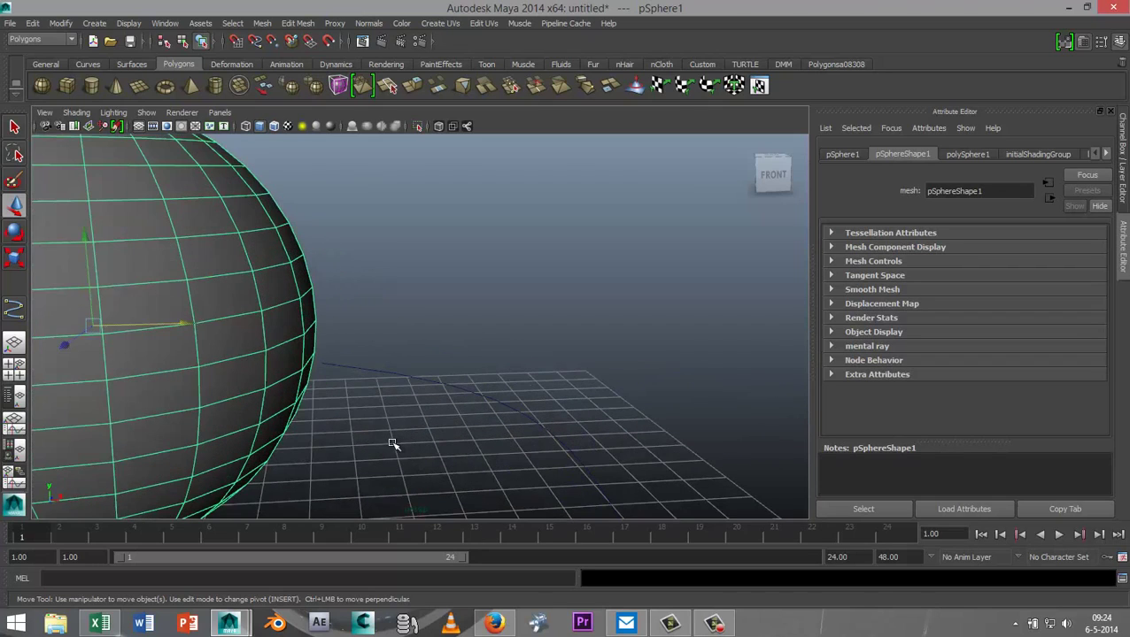
left_click_drag(394, 445, 310, 456, "alt")
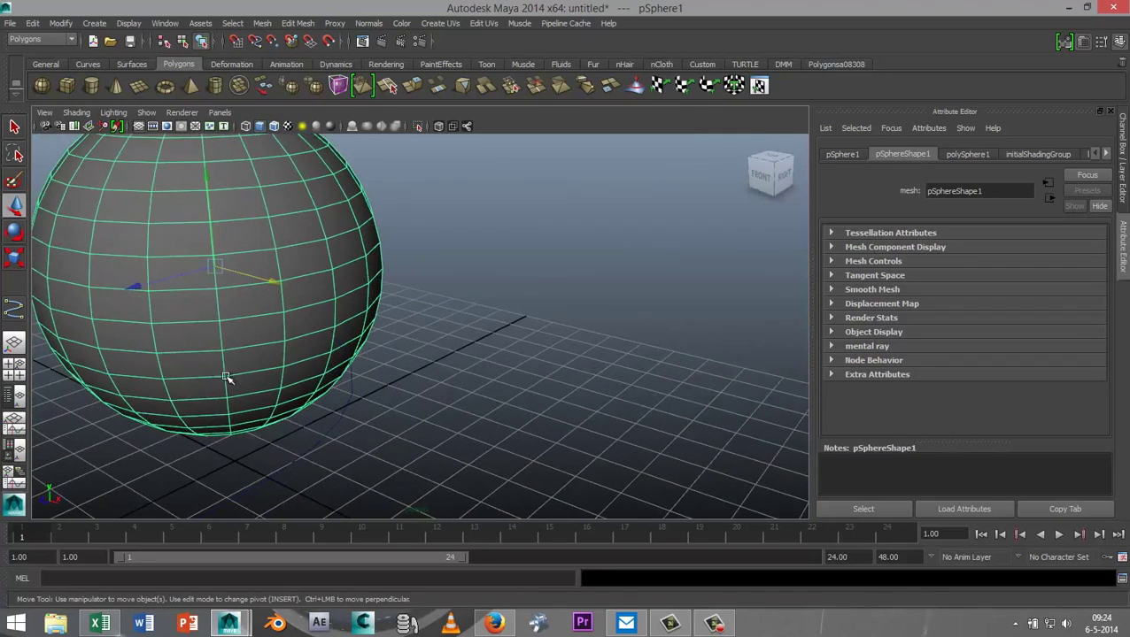
scroll(351, 422, "up", 2)
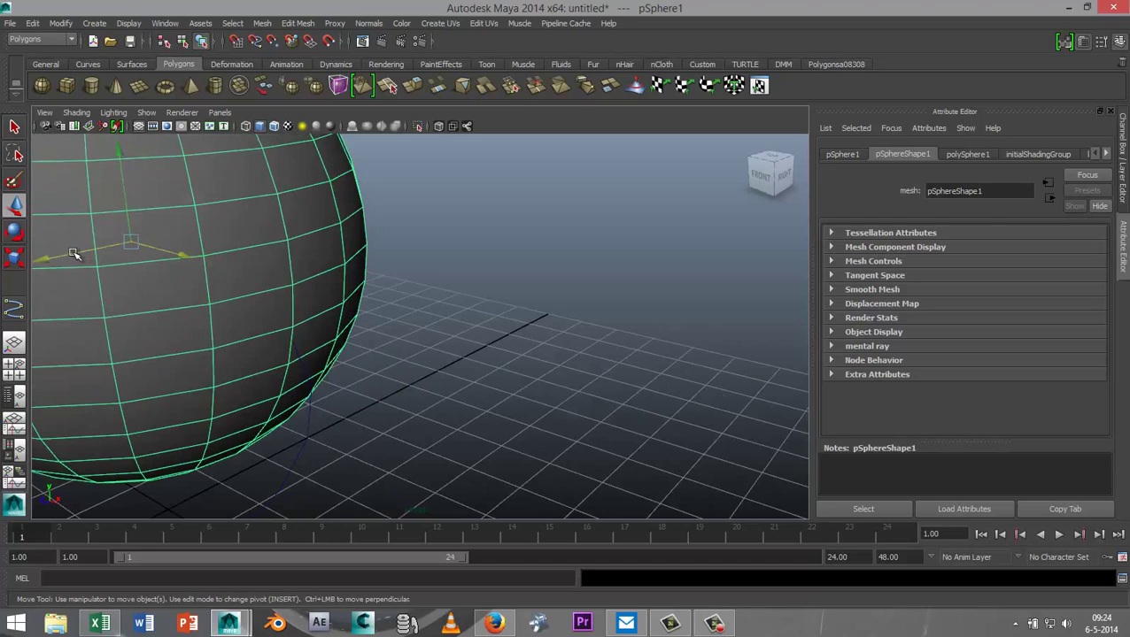
mouse_move(76, 252)
left_mouse_down()
mouse_move(55, 257)
mouse_move(58, 271)
mouse_move(170, 264)
mouse_move(73, 257)
left_mouse_up()
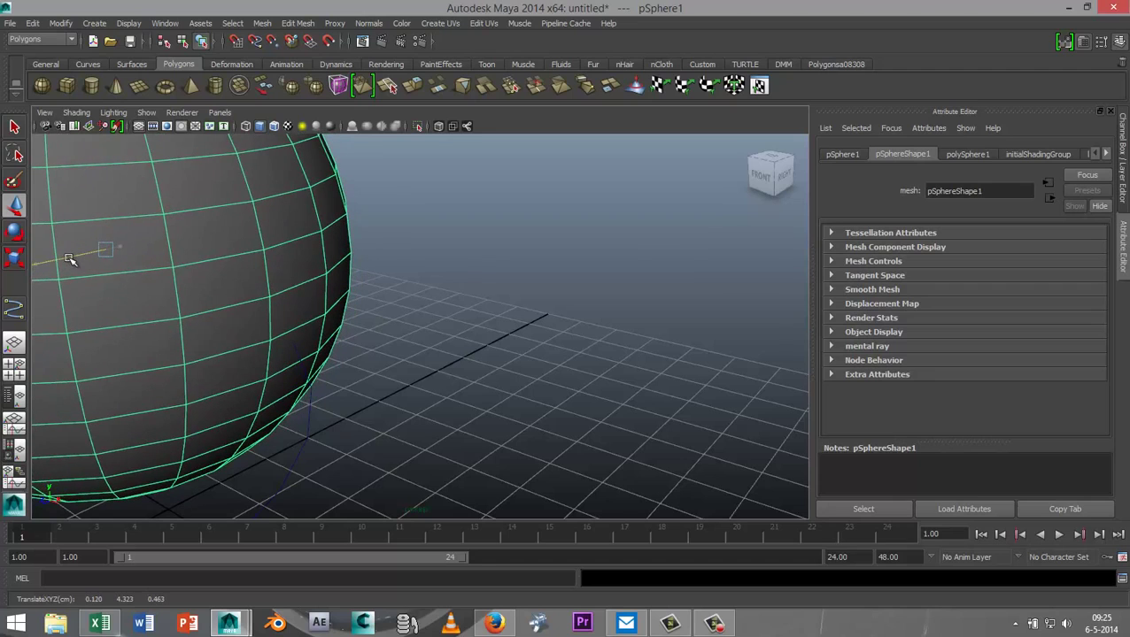
- Lower curve1 slightly so its end touches the sphere's surface
left_click_drag(377, 403, 361, 371, "alt")
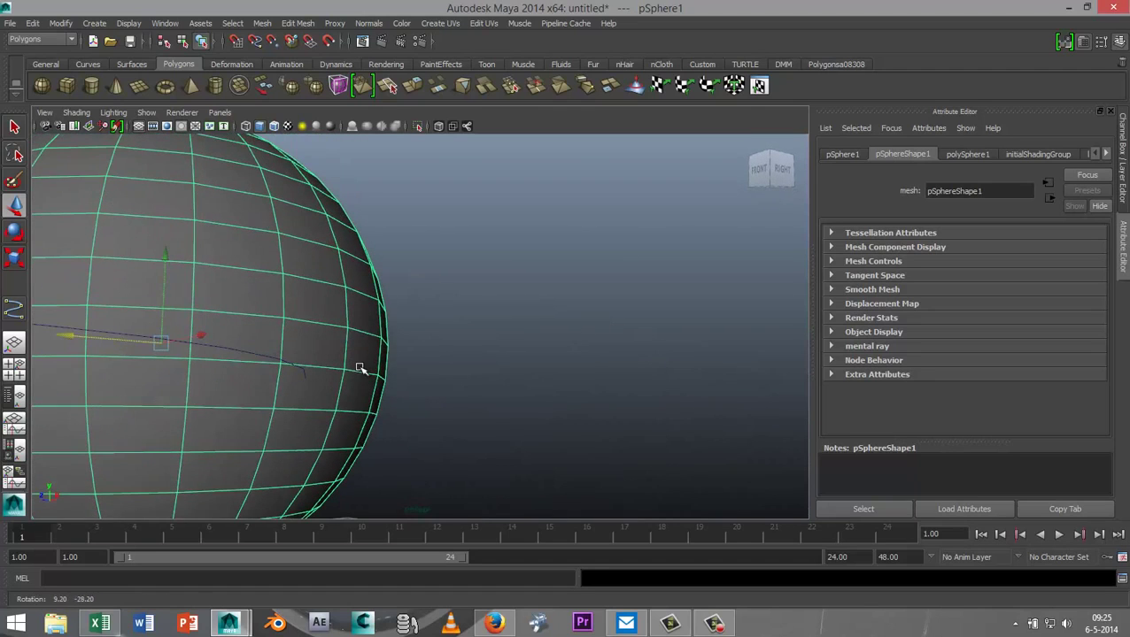
left_click(161, 299)
left_click(259, 354)
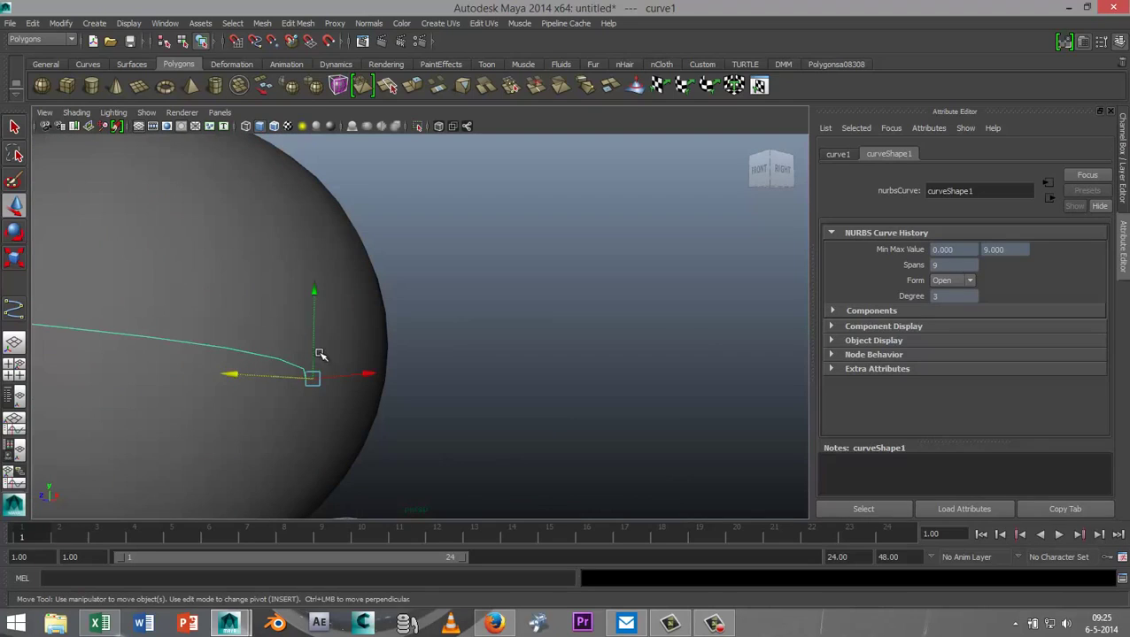
left_click_drag(316, 328, 304, 330)
- Select the sphere and switch it to Face component mode
left_click(259, 294)
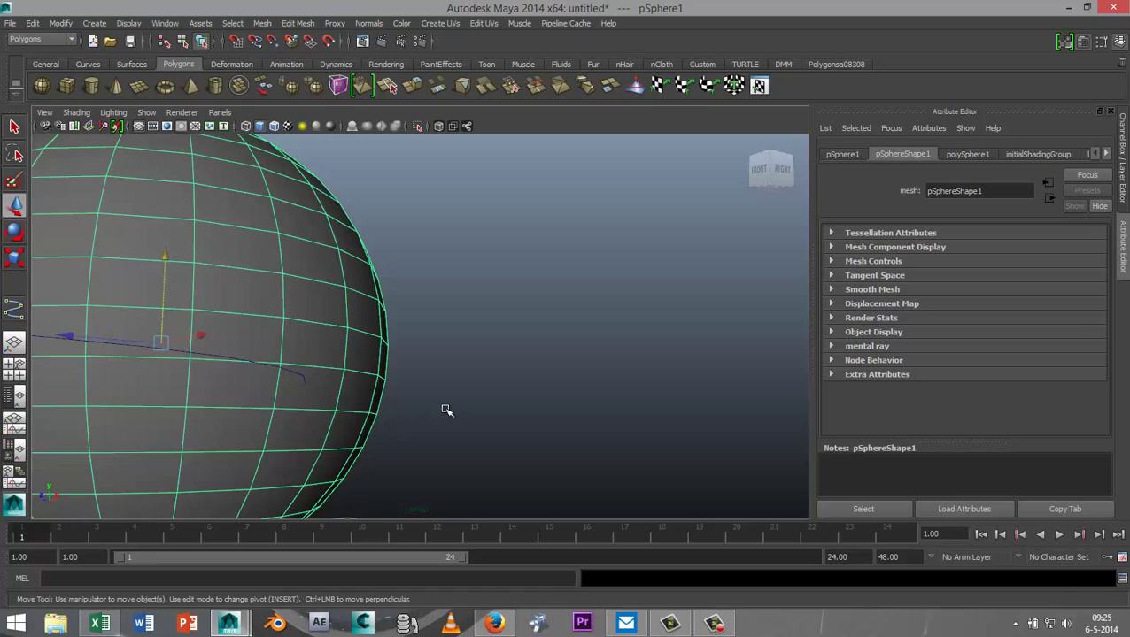
left_click_drag(447, 411, 421, 394, "alt")
right_click_drag(319, 383, 327, 353)
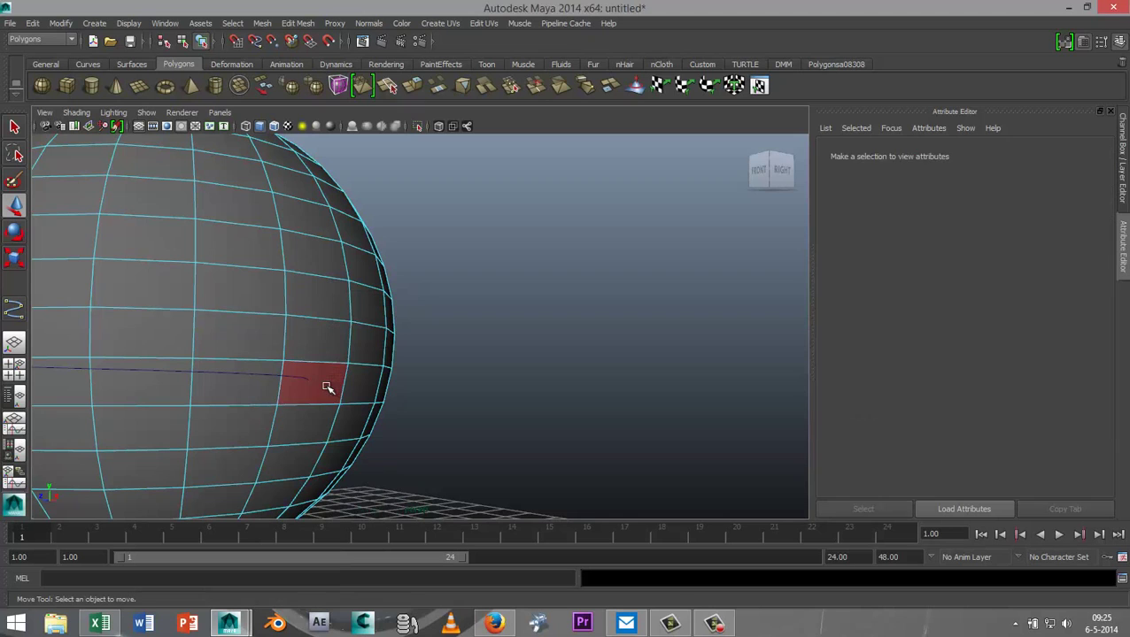
- Select the sphere face at the curve's start and add curve1 to the selection
left_click(327, 388)
left_click_drag(353, 419, 486, 408, "alt")
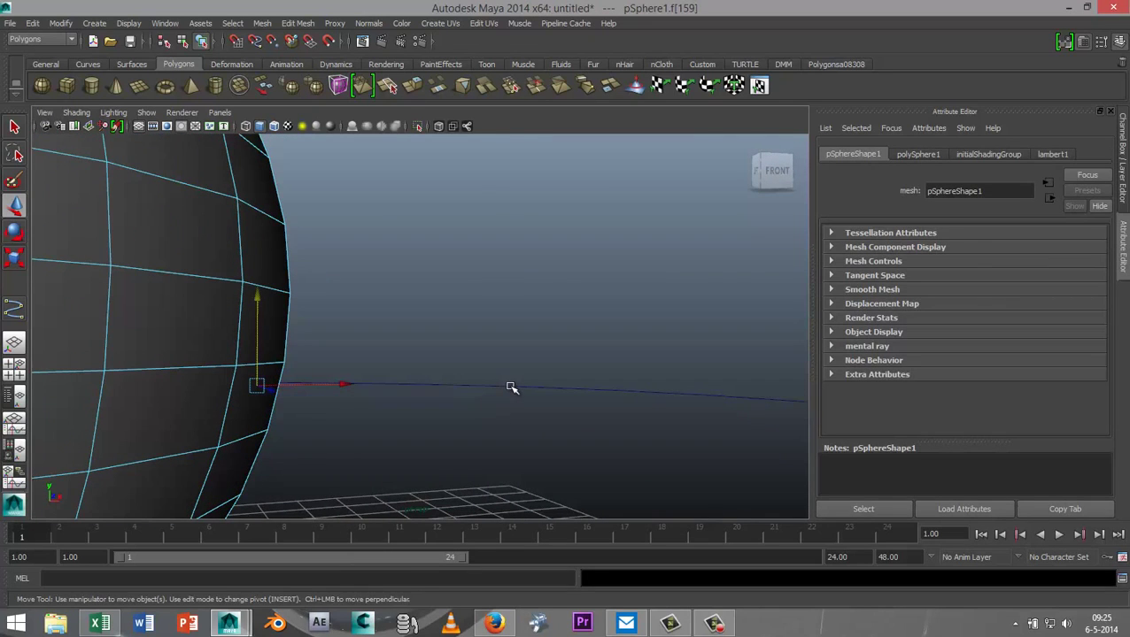
left_click(509, 388)
left_click_drag(502, 432, 456, 433, "alt")
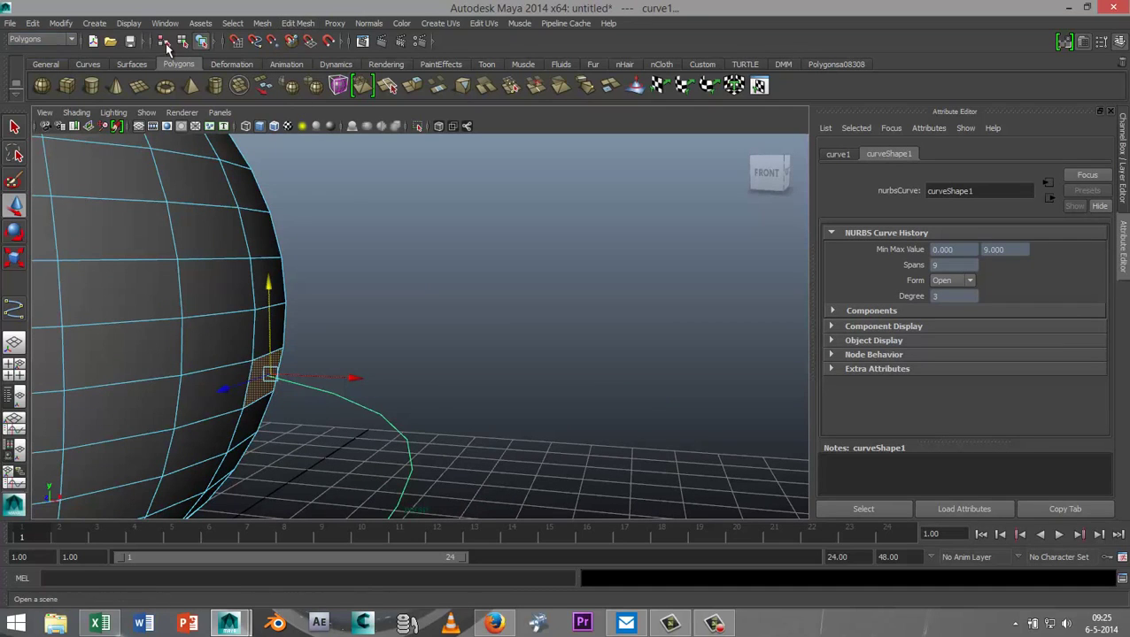
left_click(297, 26)
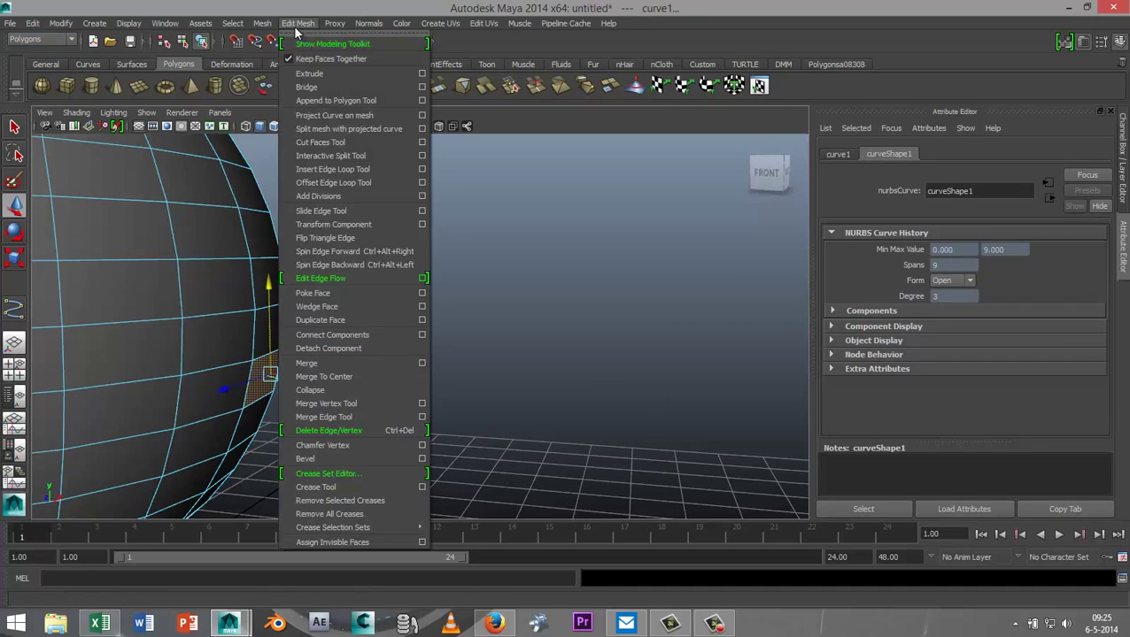
- Extrude the selected face along curve1 and set the extrusion's Divisions to 500
left_click(339, 72)
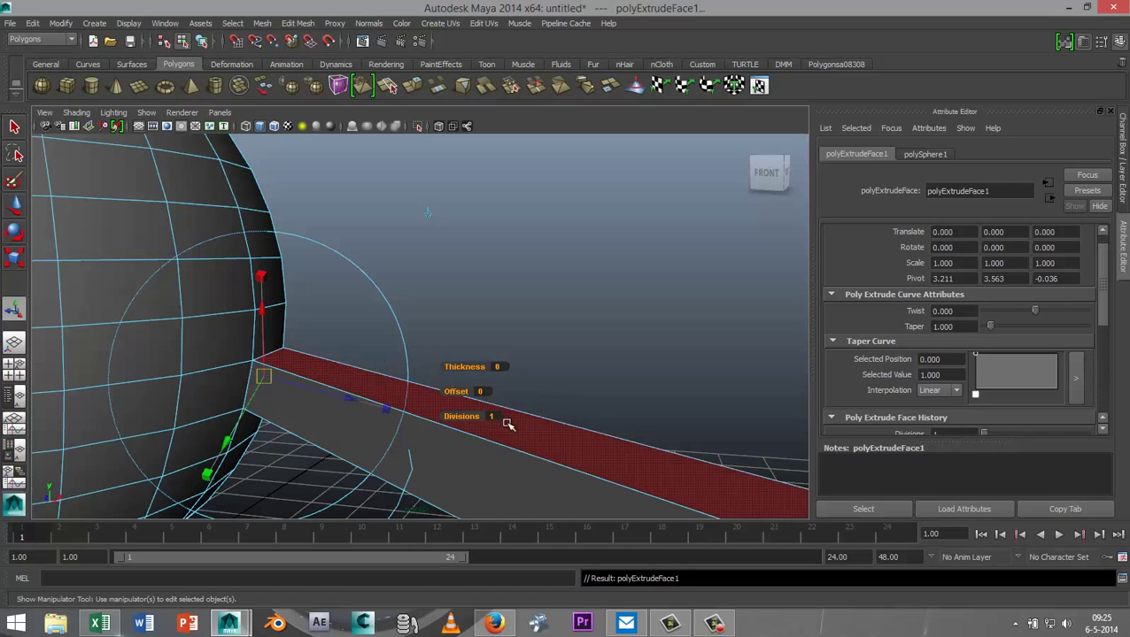
left_click_drag(504, 298, 535, 364, "alt")
right_click_drag(535, 364, 530, 371, "alt")
left_click_drag(530, 371, 537, 372, "alt")
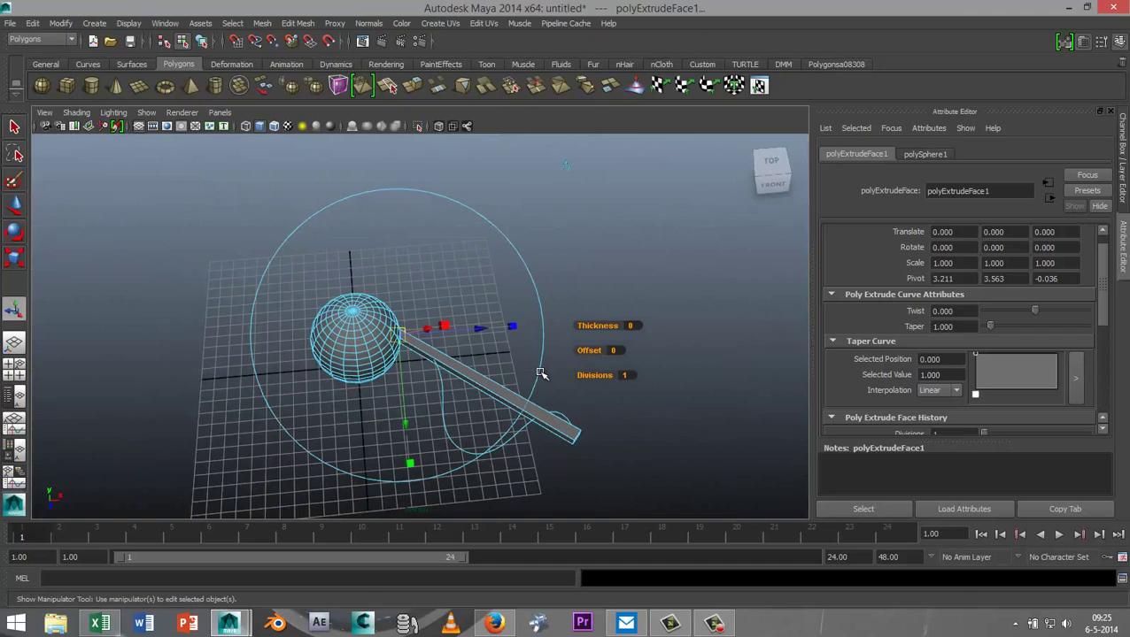
left_click_drag(607, 401, 550, 374, "alt")
middle_click_drag(550, 374, 499, 347, "alt")
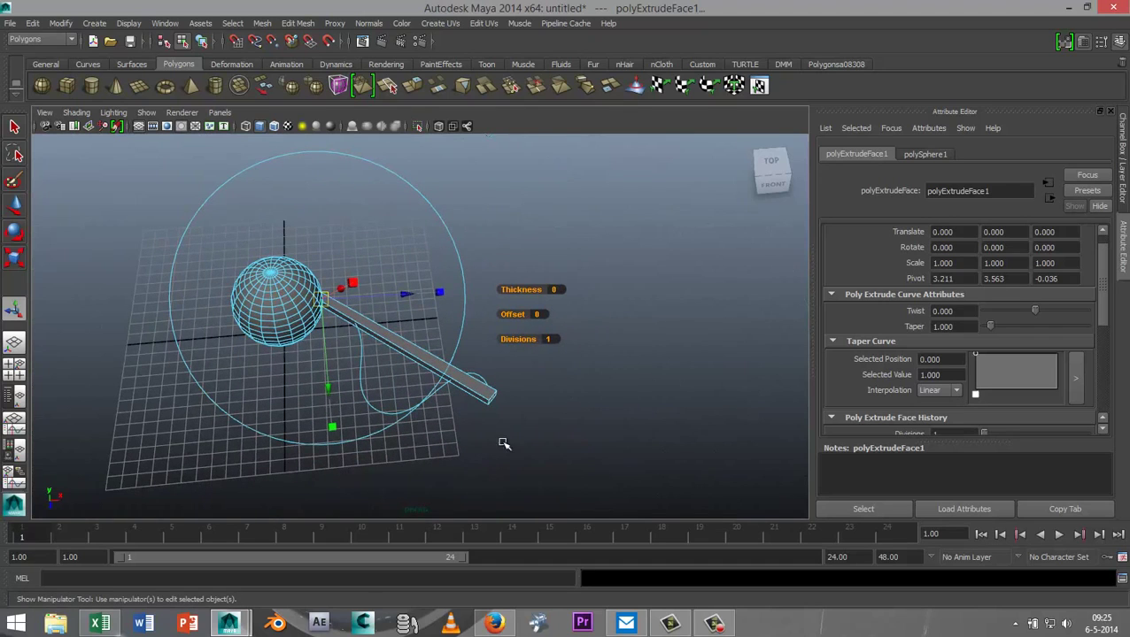
left_click(550, 339)
key("Return")
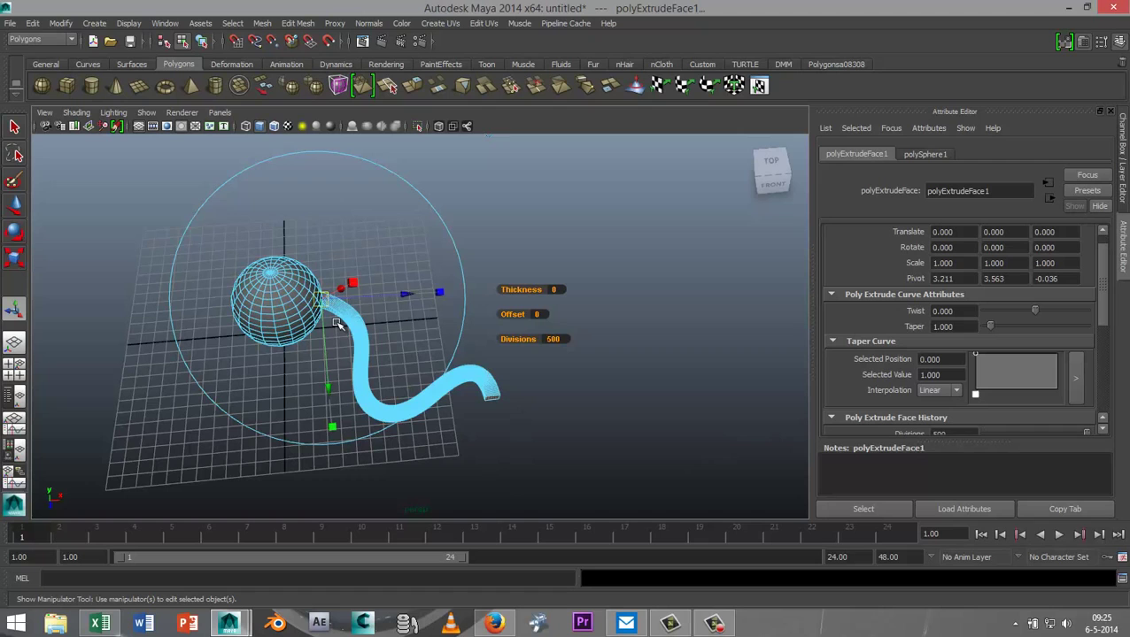
left_click_drag(579, 438, 537, 412, "alt")
scroll(540, 403, "up", 3)
- Set the extrusion's Taper to 0 and Twist to 250, then deselect
left_click_drag(507, 342, 529, 366, "alt")
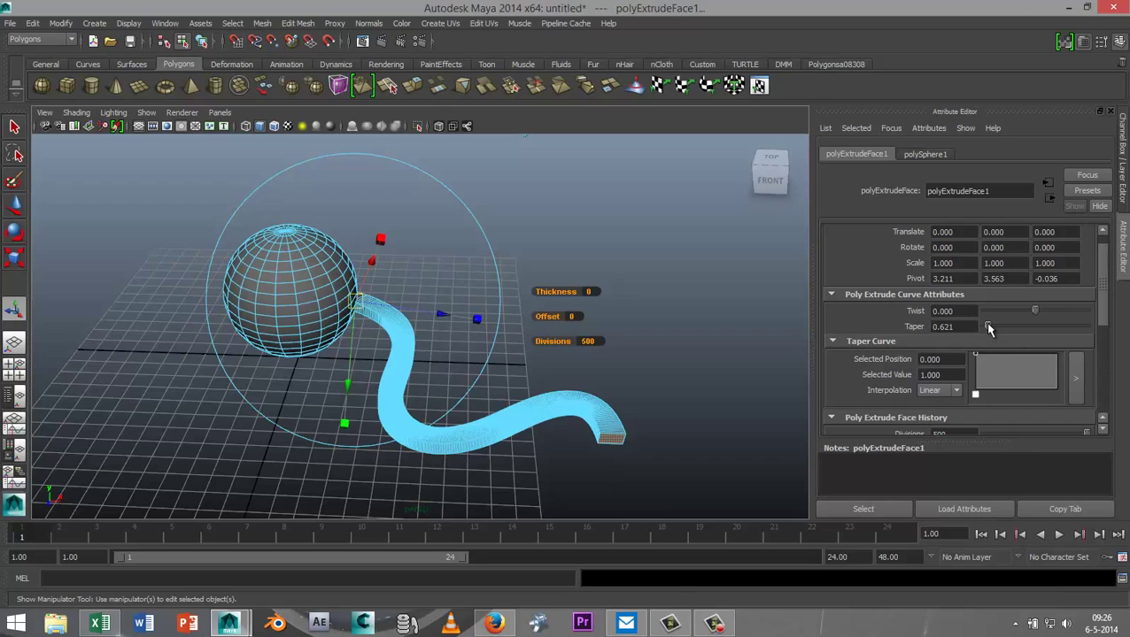
left_click_drag(989, 330, 986, 330)
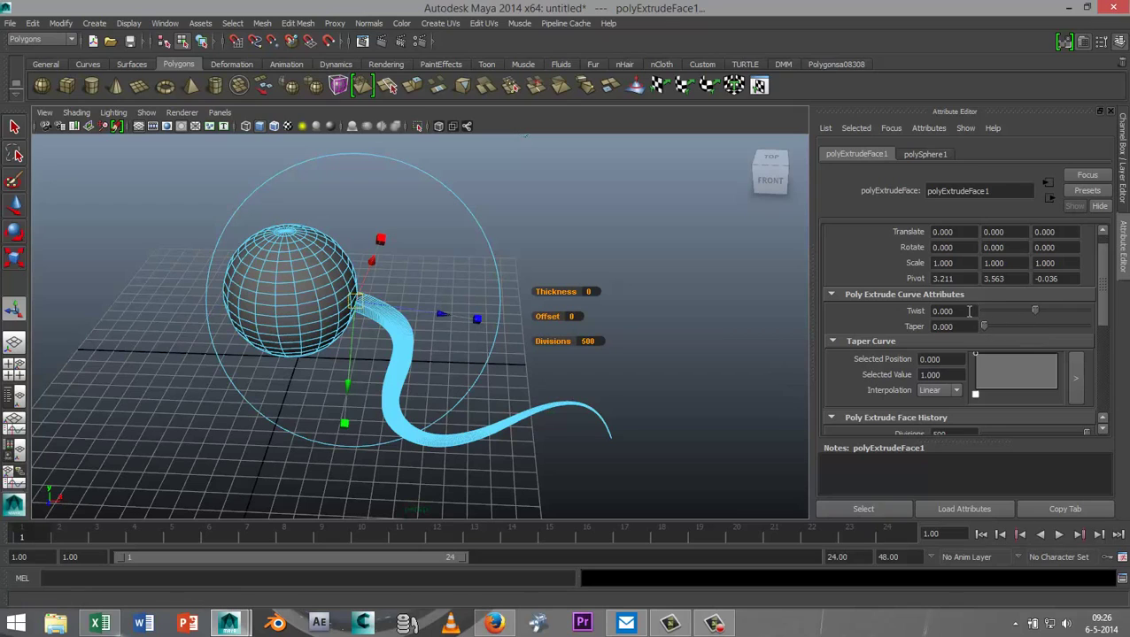
left_click_drag(969, 311, 921, 311)
key("Return")
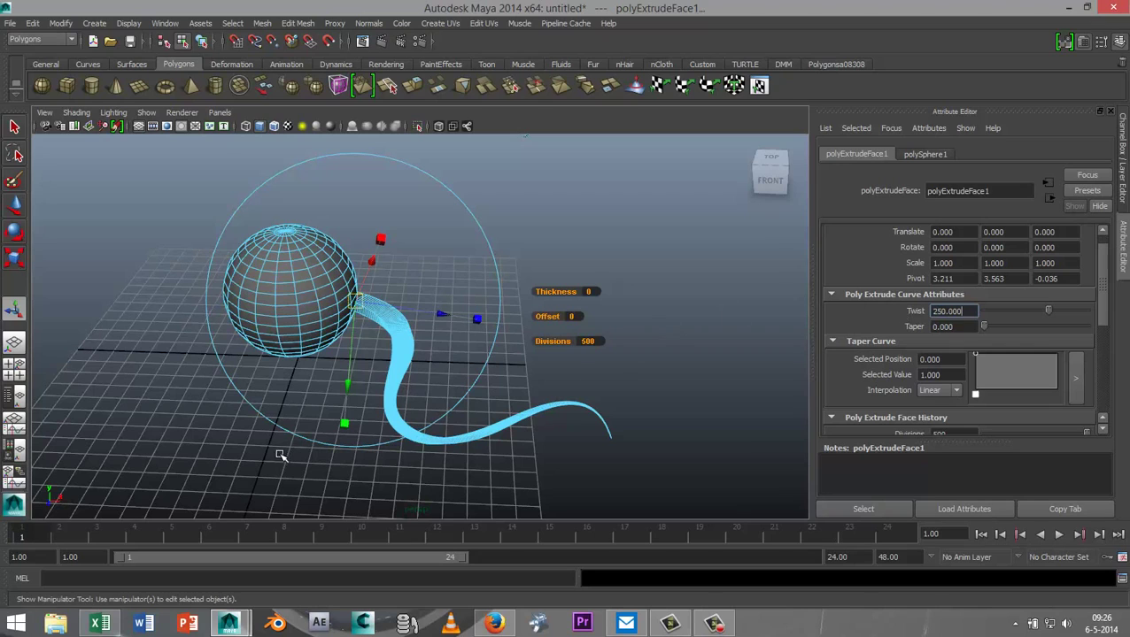
left_click(218, 462)
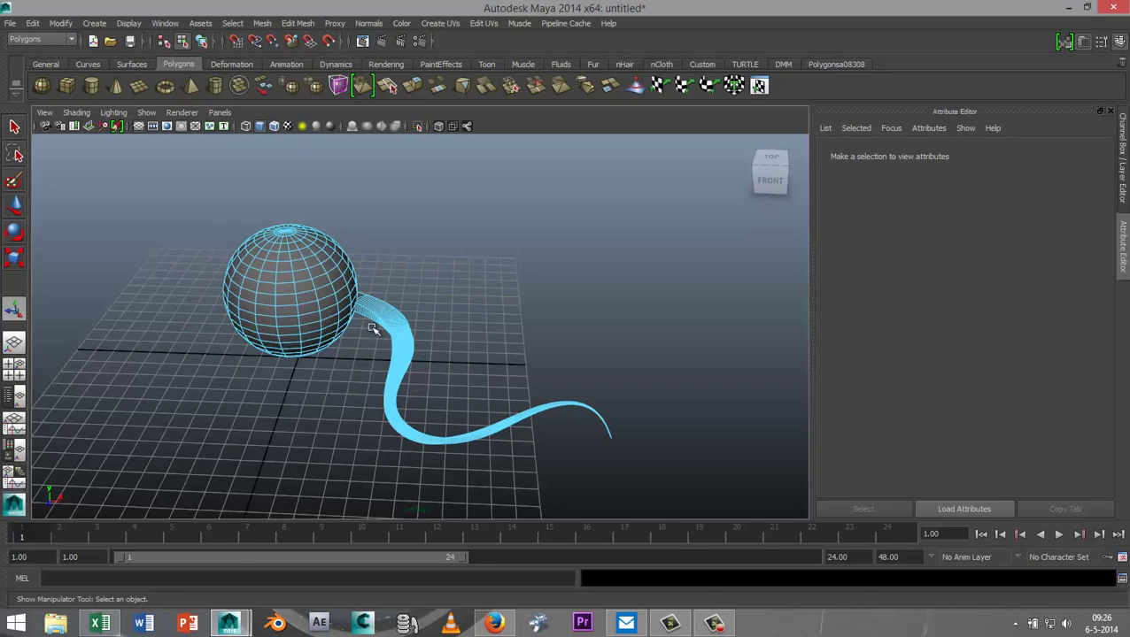
- Return to Object Mode and orbit and zoom around the sphere to inspect the twisted tentacle
right_click_drag(392, 330, 423, 304)
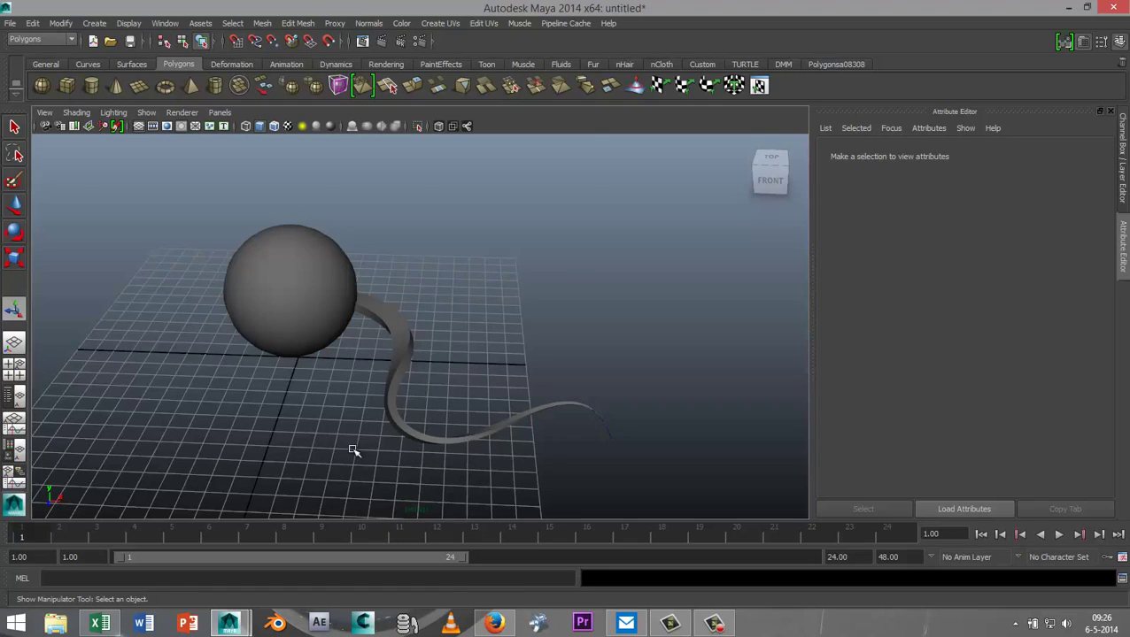
scroll(355, 450, "up", 2)
left_click_drag(296, 436, 316, 412, "alt")
scroll(333, 420, "up", 2)
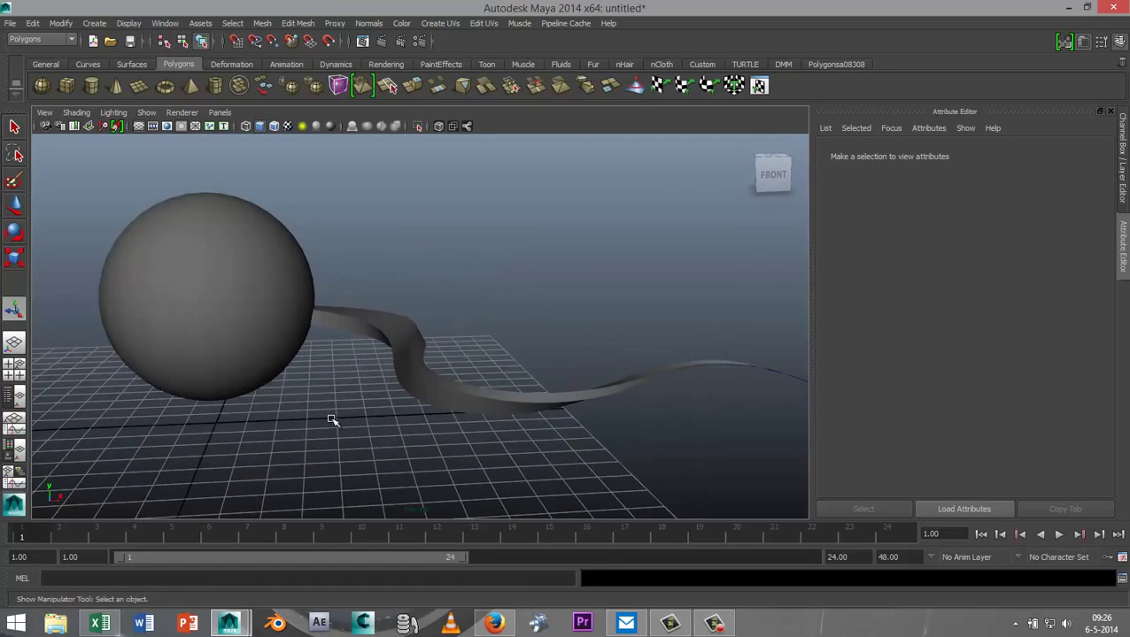
right_click_drag(325, 424, 327, 363, "alt")
left_click_drag(328, 358, 320, 386, "alt")
scroll(324, 385, "down", 2)
scroll(324, 385, "up", 2)
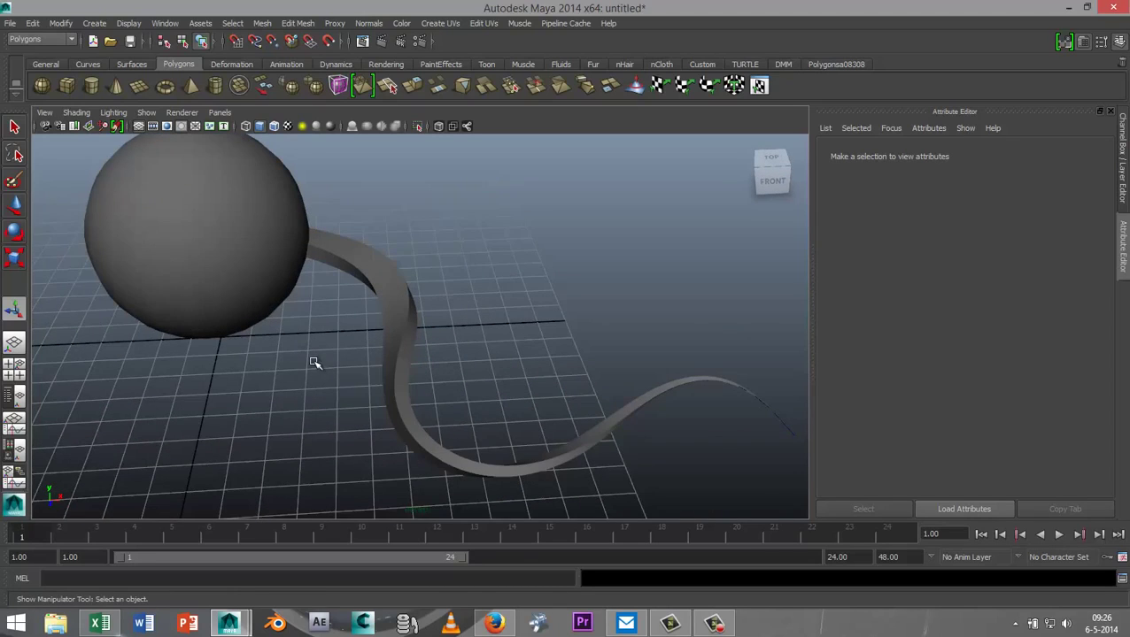
left_click_drag(315, 365, 257, 355, "alt")
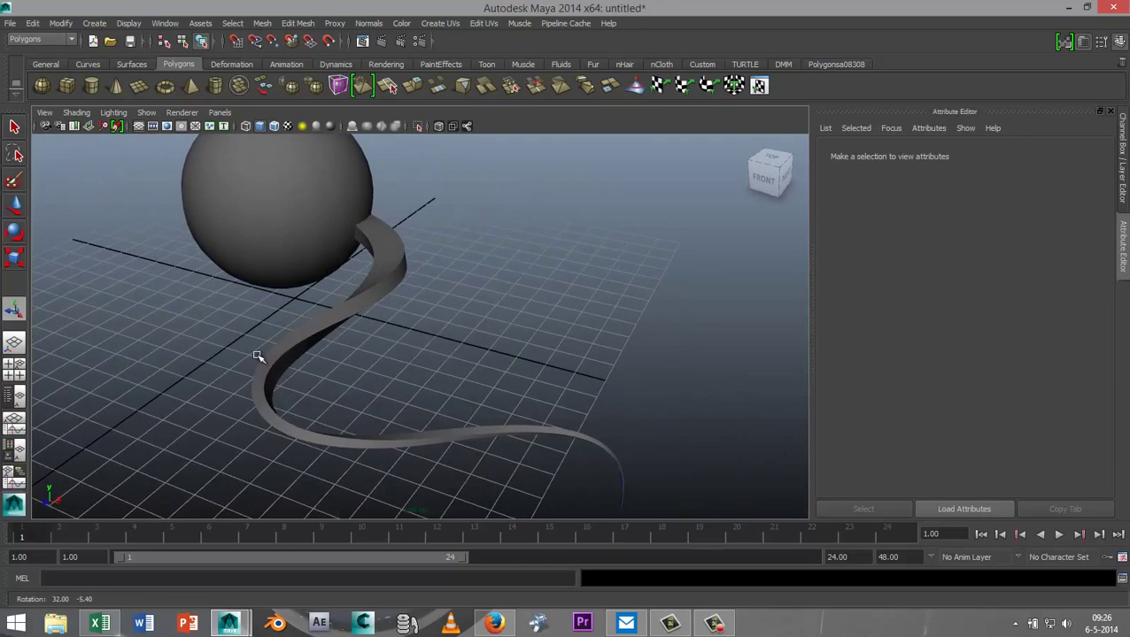